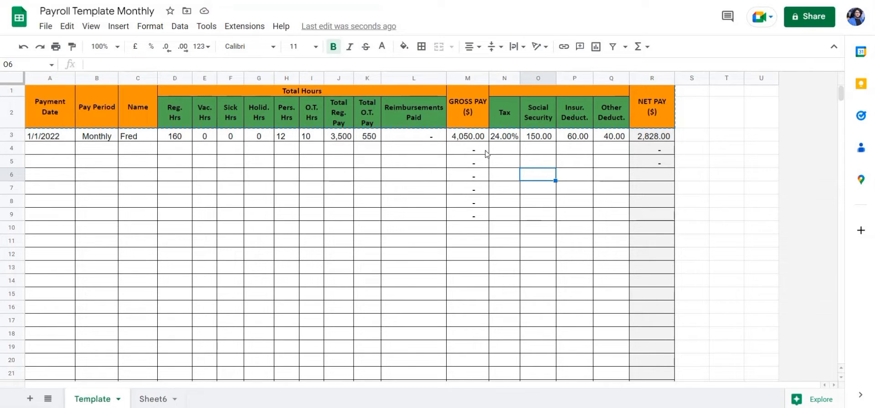
Inspect the template's gross and net pay formulas and the Name, Pay Period and Payment Date entries
click(462, 139)
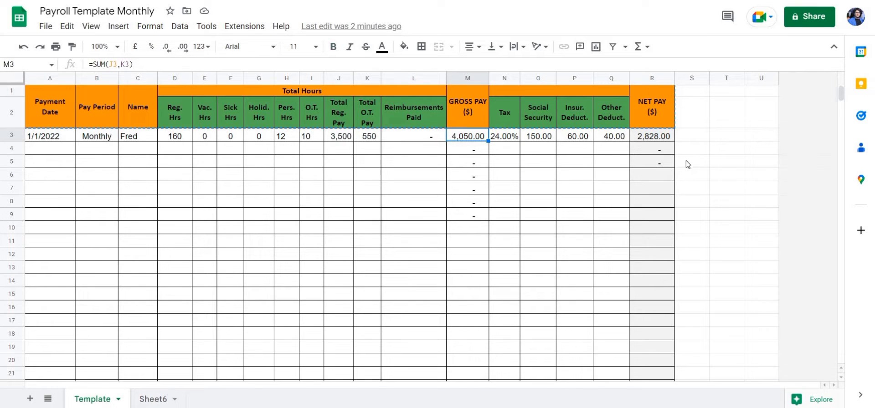
click(610, 150)
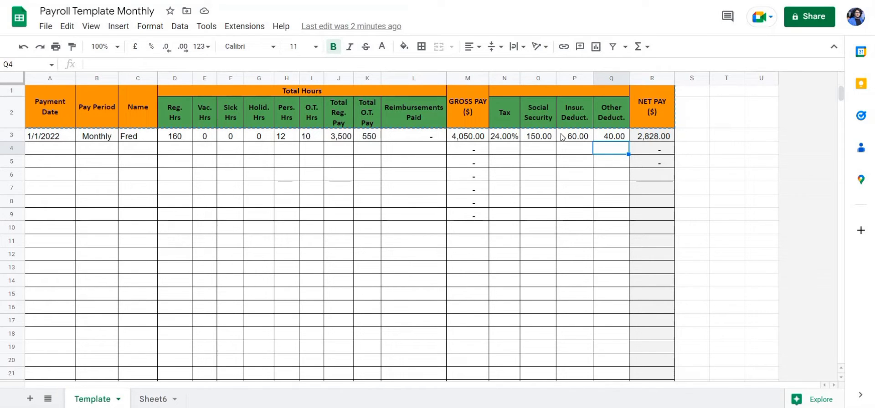
click(650, 136)
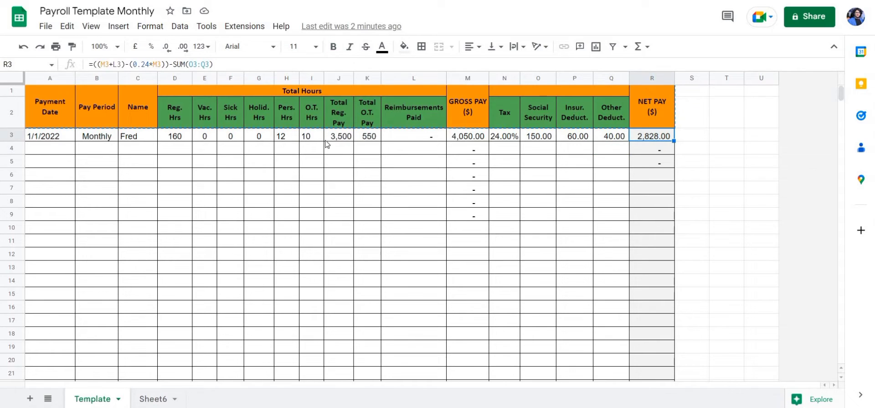
click(150, 113)
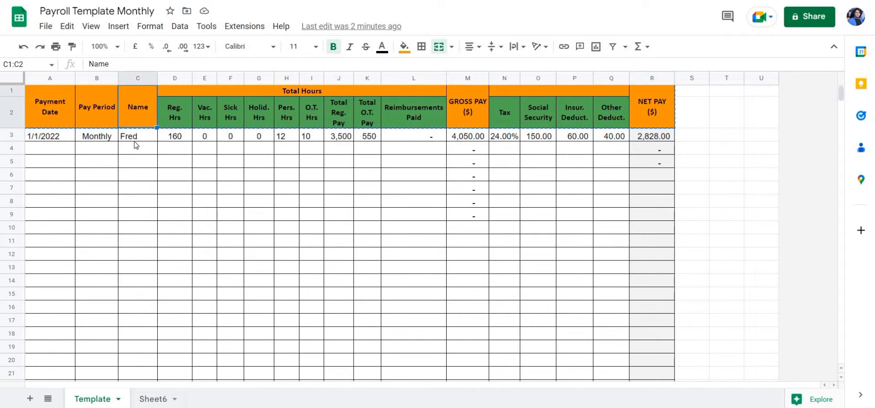
click(133, 138)
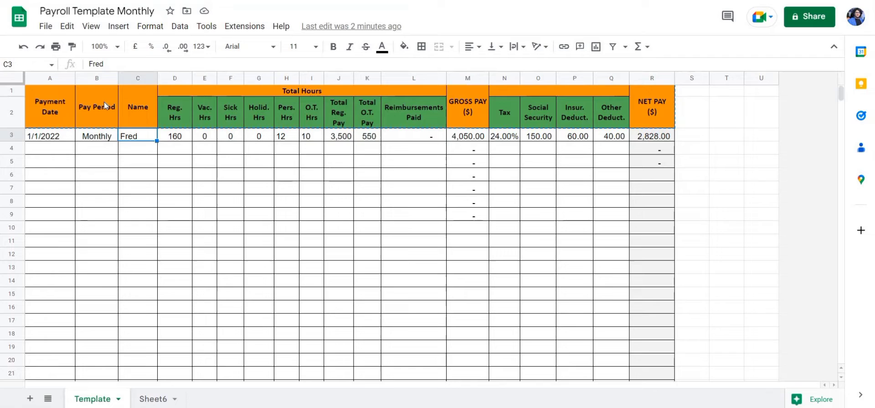
click(103, 102)
click(110, 138)
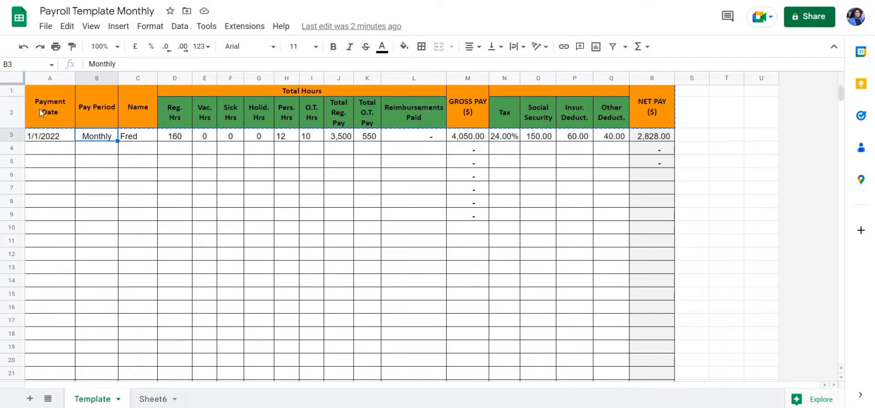
click(41, 113)
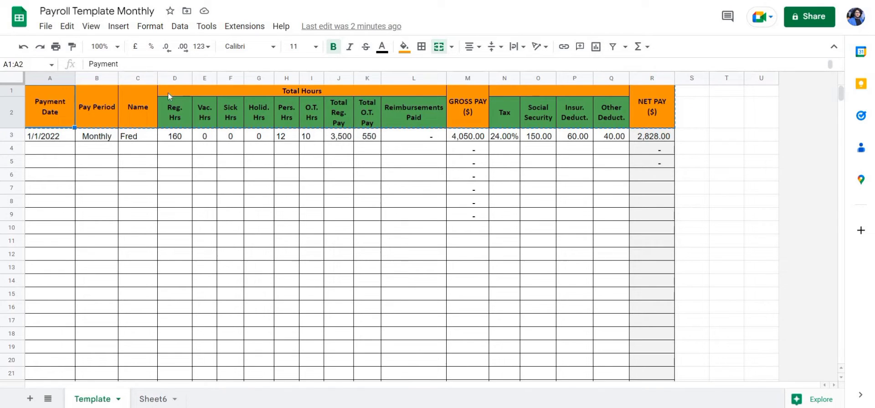
click(152, 124)
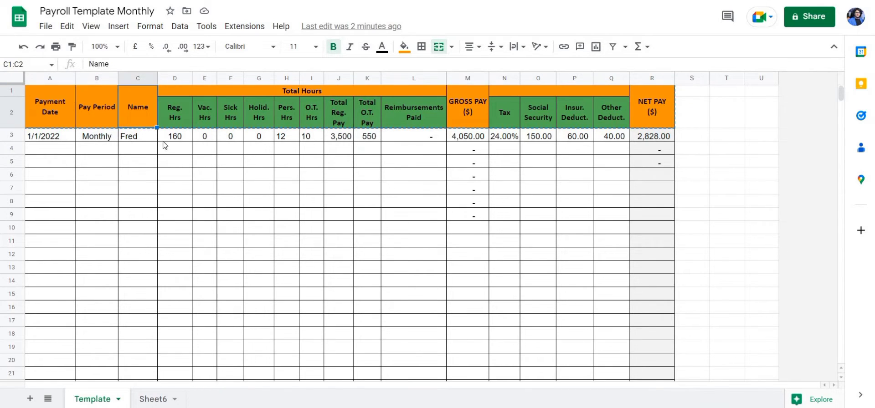
click(149, 139)
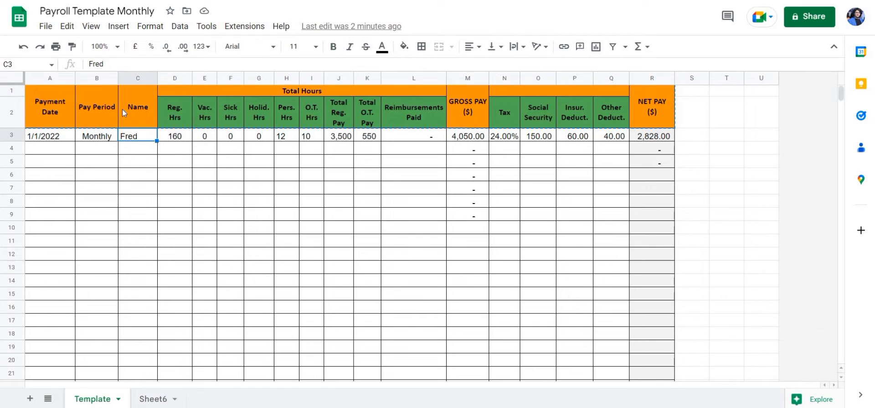
Select the colored header block from Payment Date in A1 across to Net Pay in R2
mouse_move(154, 84)
right_click(155, 136)
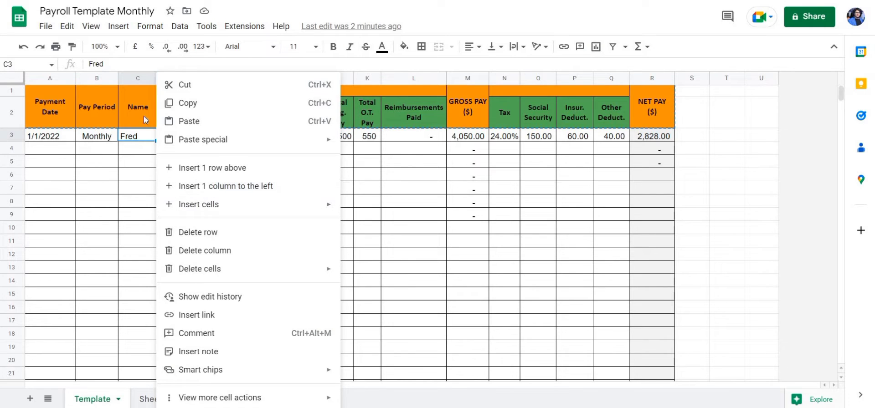
click(97, 148)
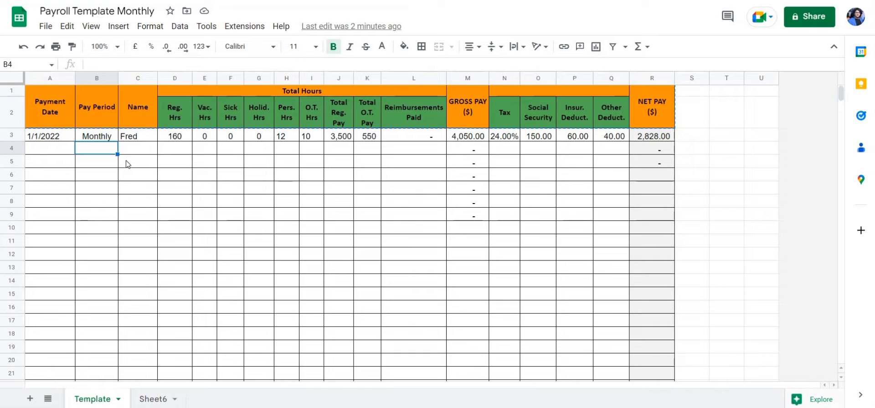
click(154, 161)
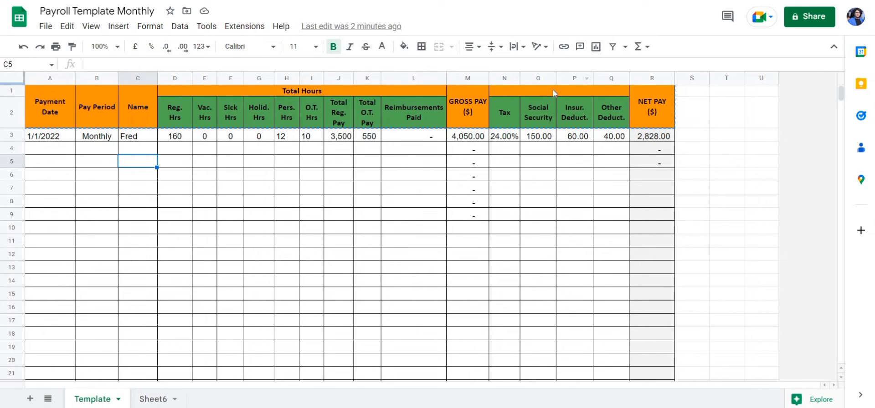
right_click(592, 75)
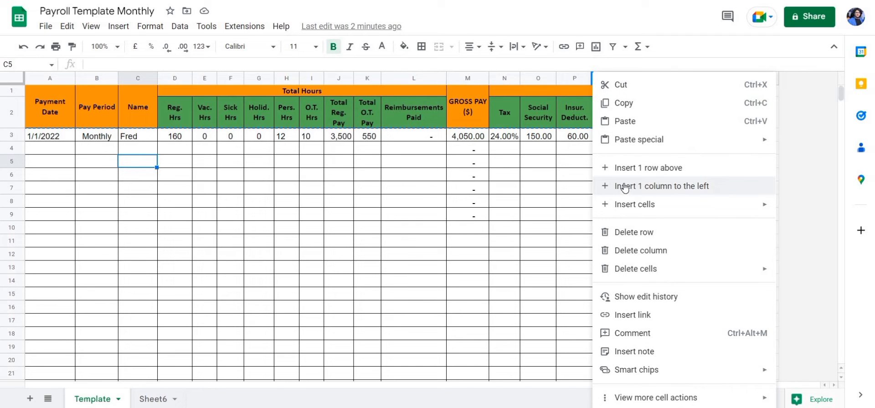
click(542, 163)
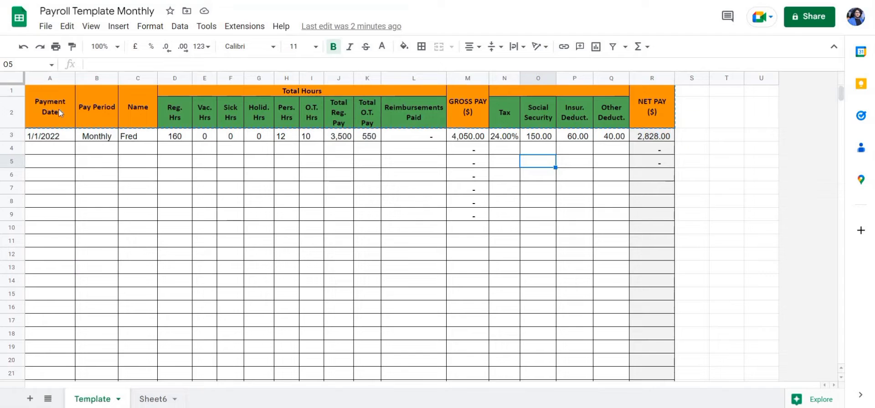
drag(60, 113, 644, 112)
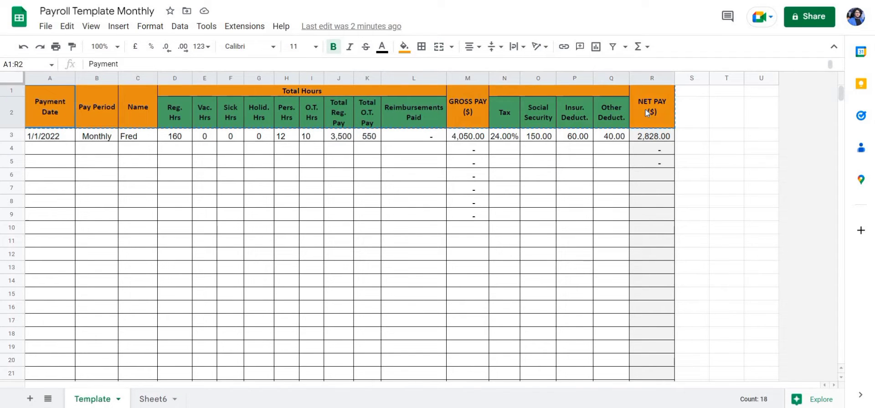
Copy the header rows A1:R2 and paste them at cell A1 of Sheet6
right_click(159, 105)
click(235, 139)
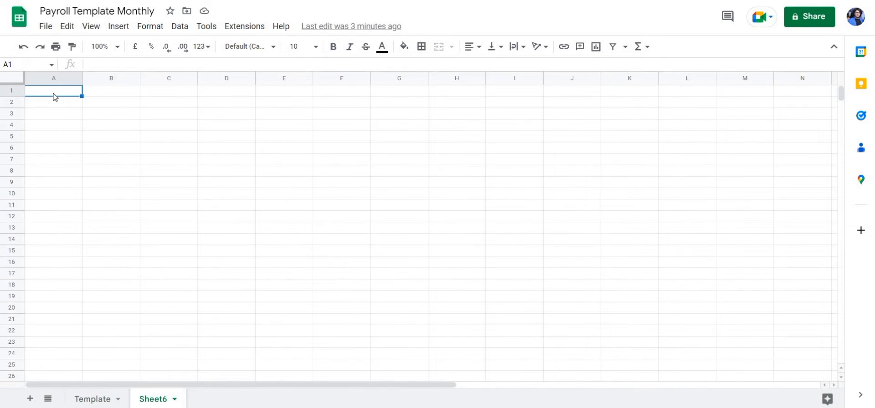
right_click(55, 96)
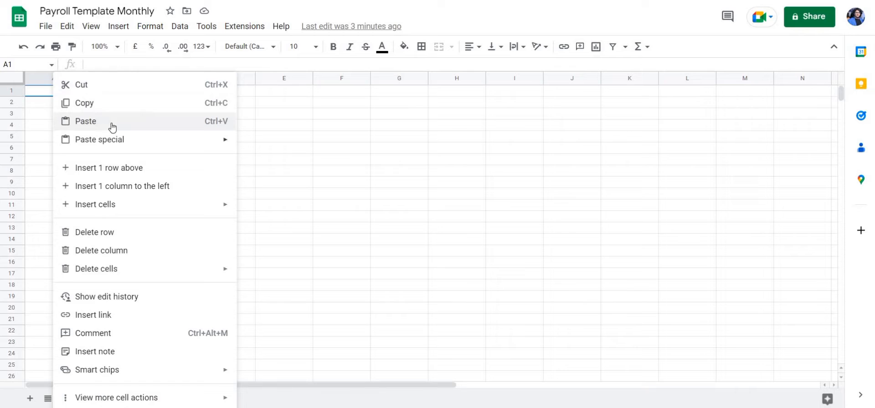
click(113, 122)
click(362, 206)
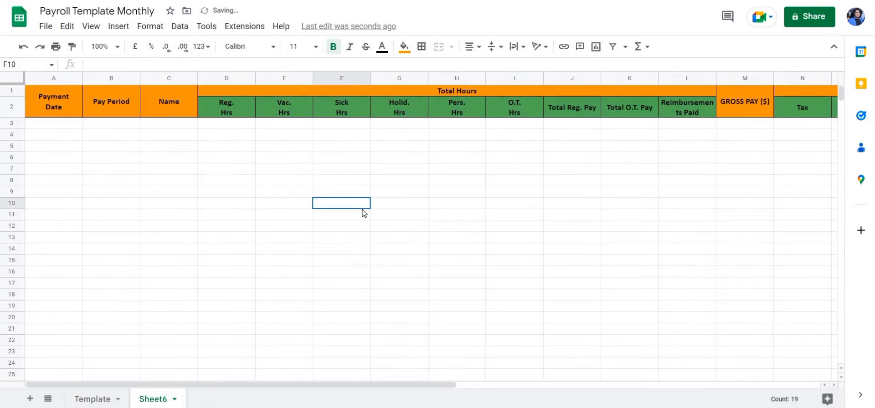
scroll(503, 404, right, 5)
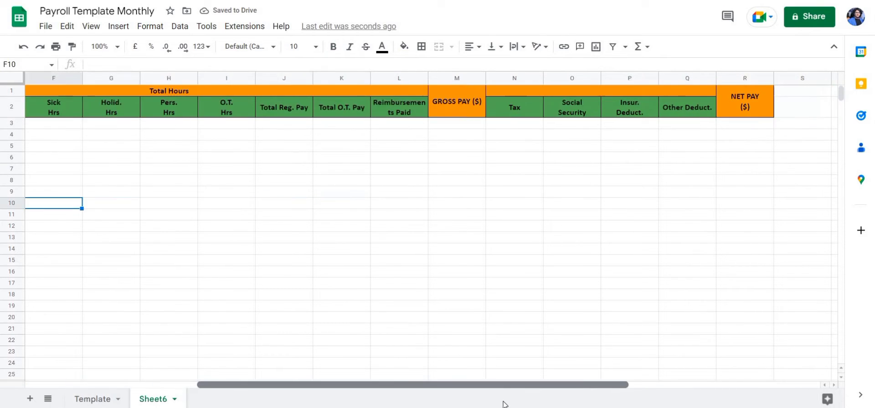
scroll(214, 386, left, 5)
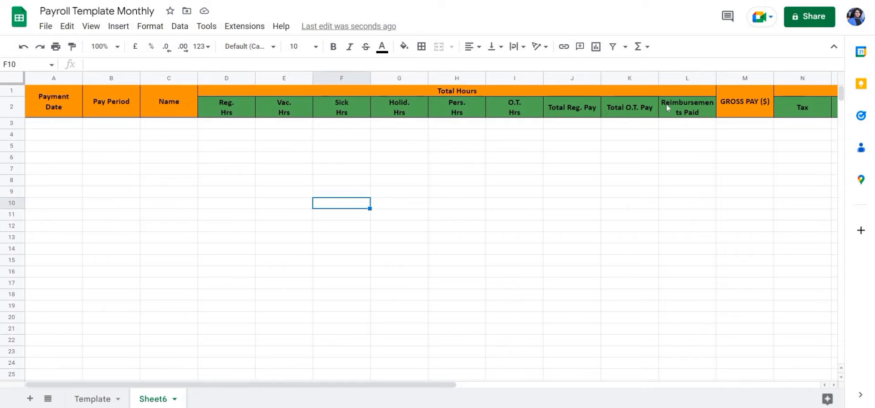
Enter payment date 1/1/2019, pay period Monthly and the employee's name in A3:C3
click(51, 124)
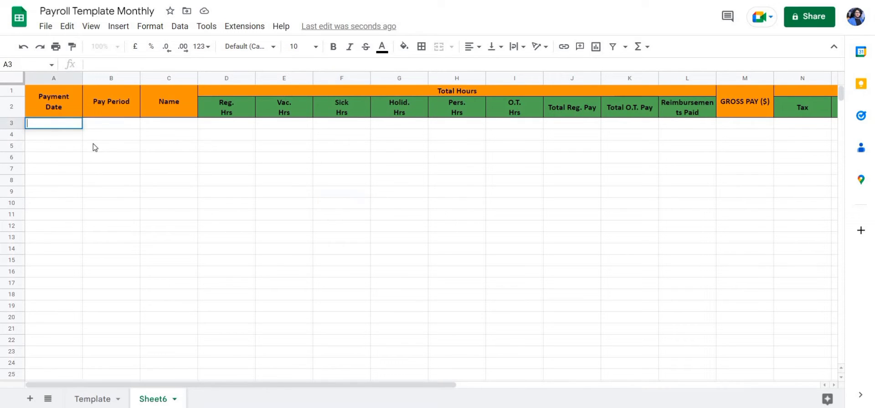
text(1/1/20)
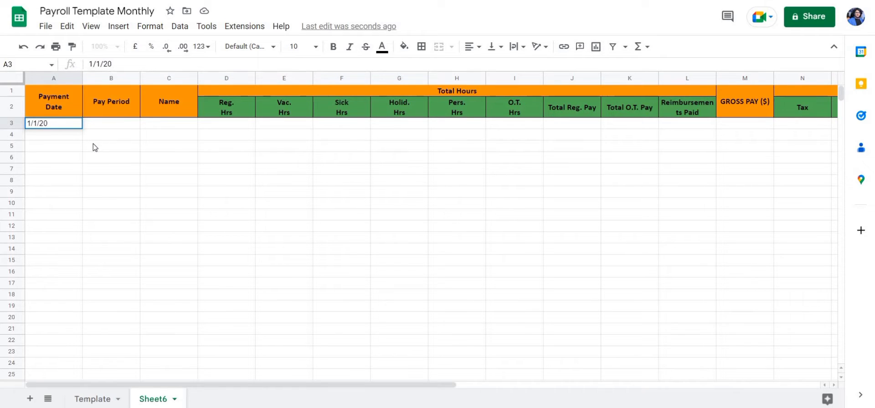
text(19)
double_click(117, 124)
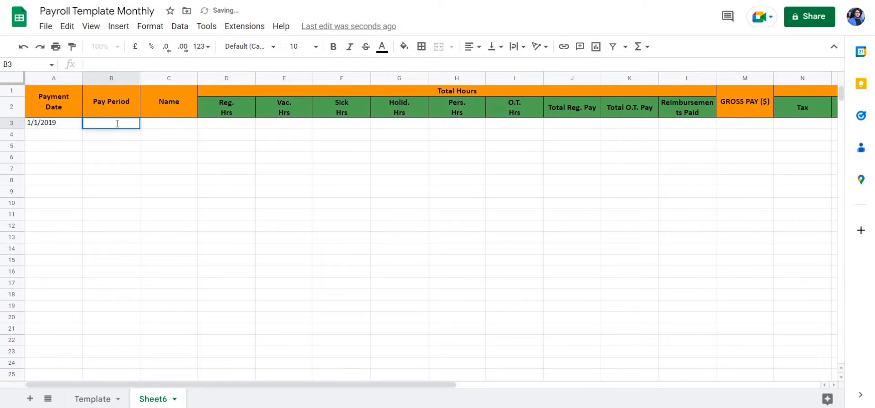
text(Monthly)
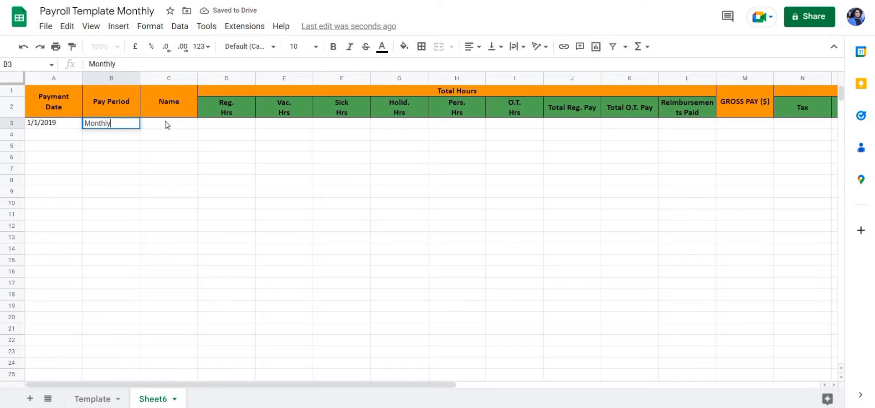
click(145, 125)
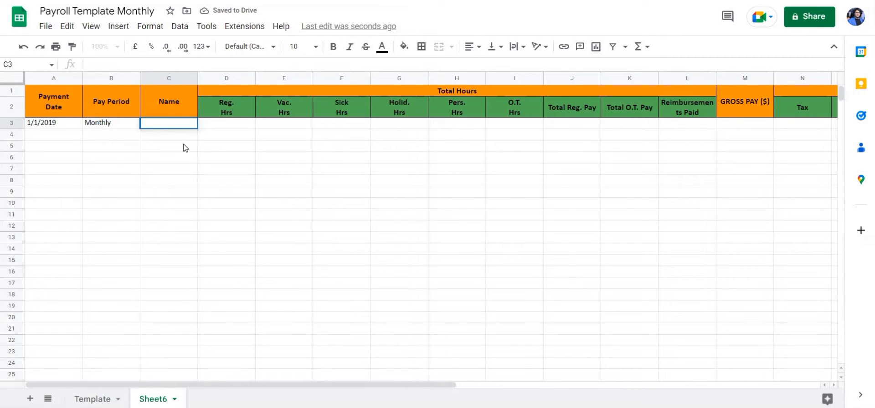
text(Fred)
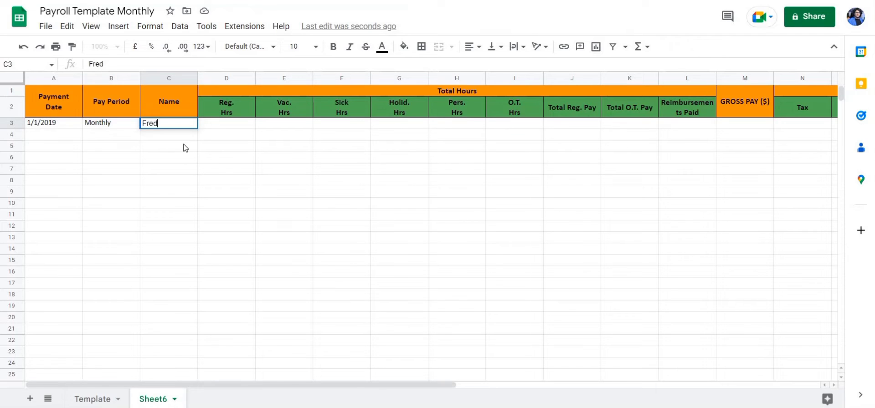
click(239, 124)
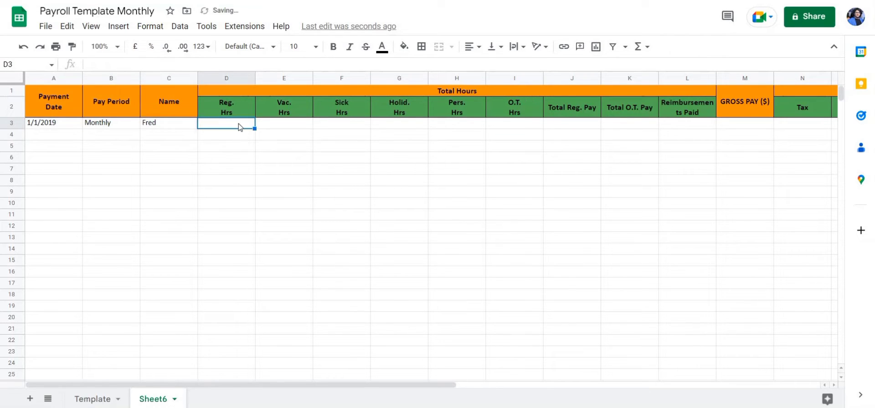
Enter 160 regular, 0 vacation/sick/holiday, 12 personal and 10 overtime hours, and 3500 regular pay
double_click(240, 122)
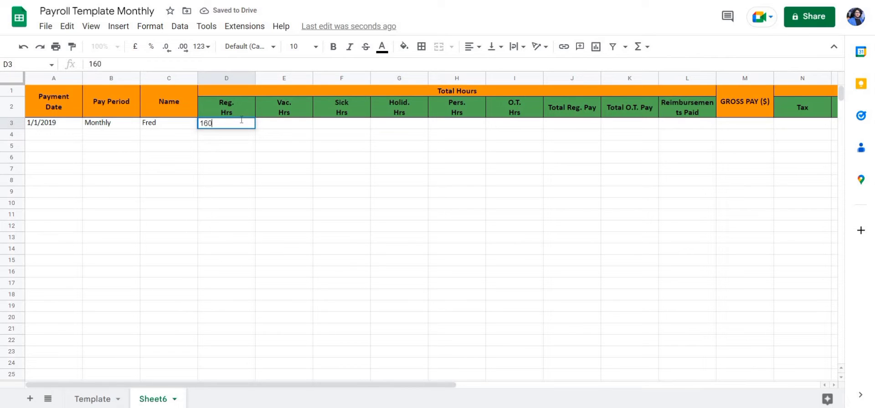
click(293, 127)
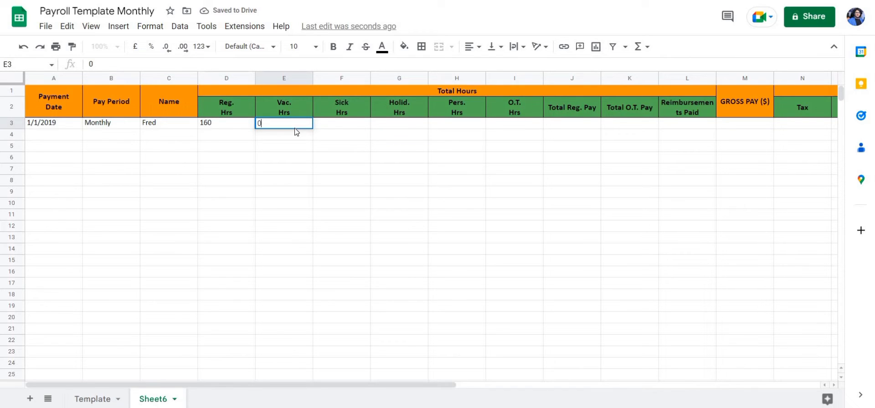
click(328, 127)
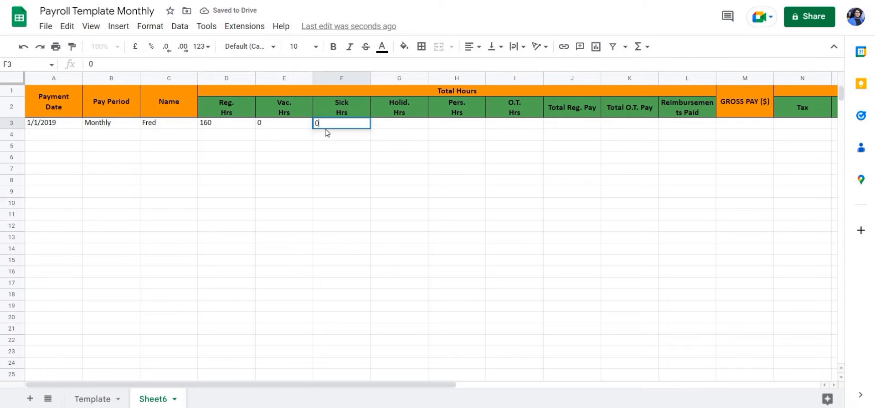
click(420, 123)
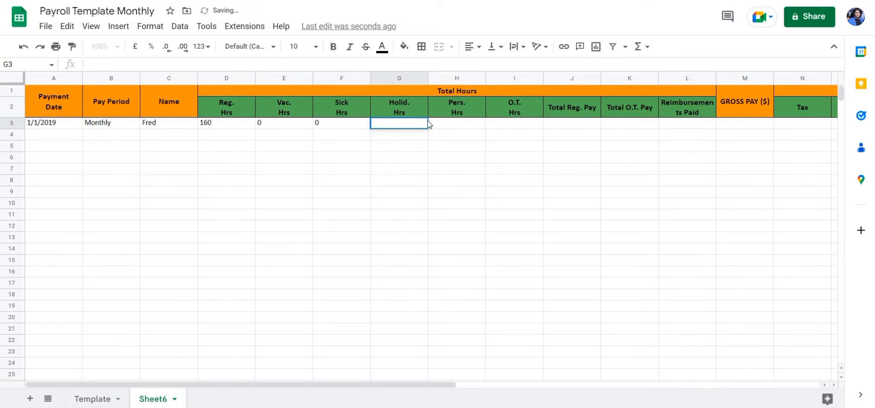
click(468, 123)
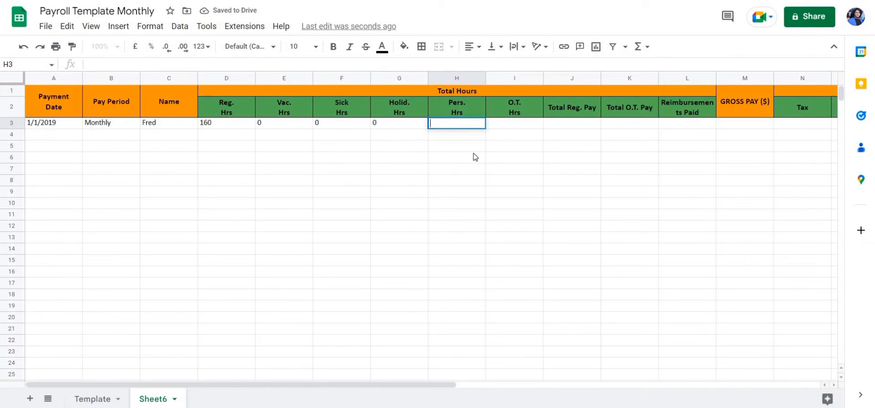
text(12)
click(504, 122)
double_click(503, 121)
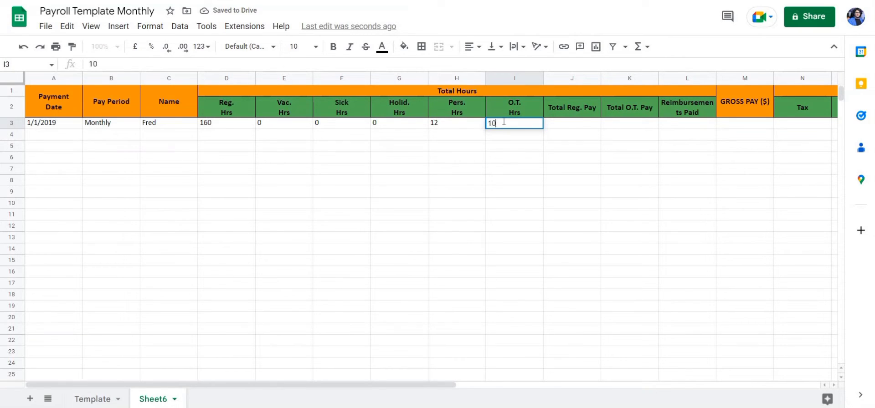
double_click(574, 132)
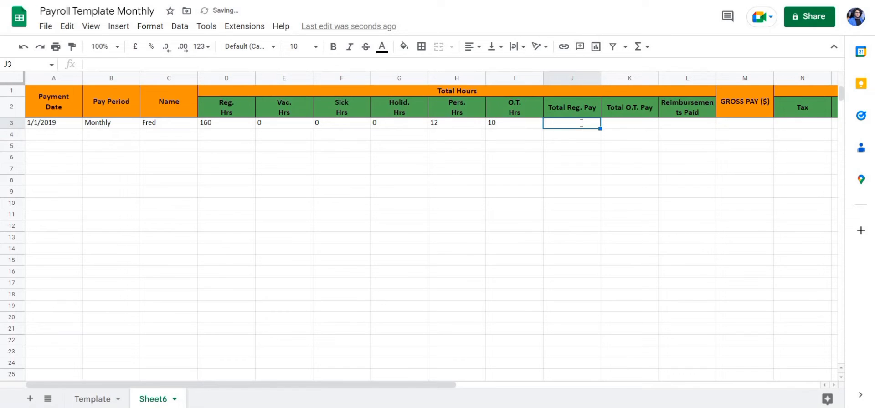
text(3500)
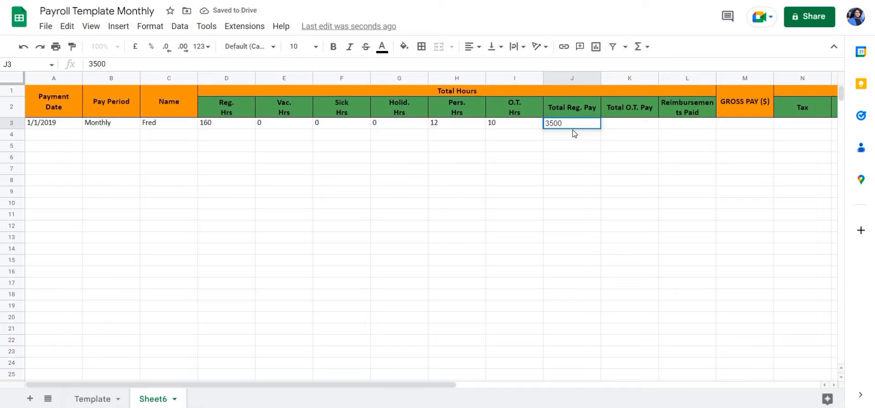
Enter =MULTIPLY(I3,55) in K3 so the overtime pay shows 550
double_click(631, 124)
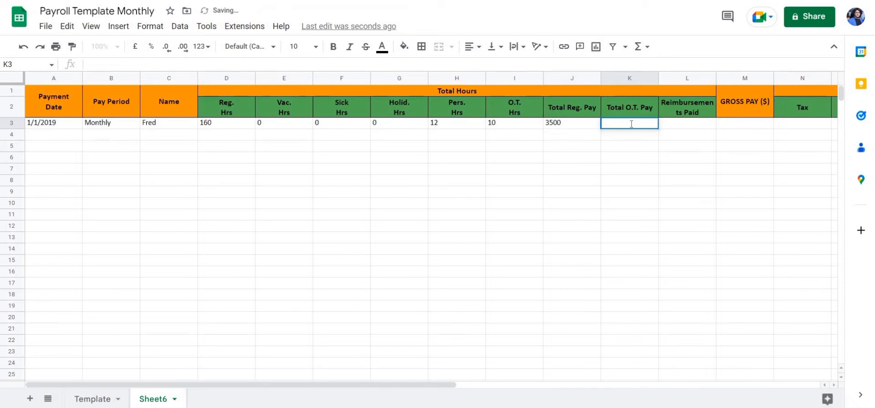
text(=mu)
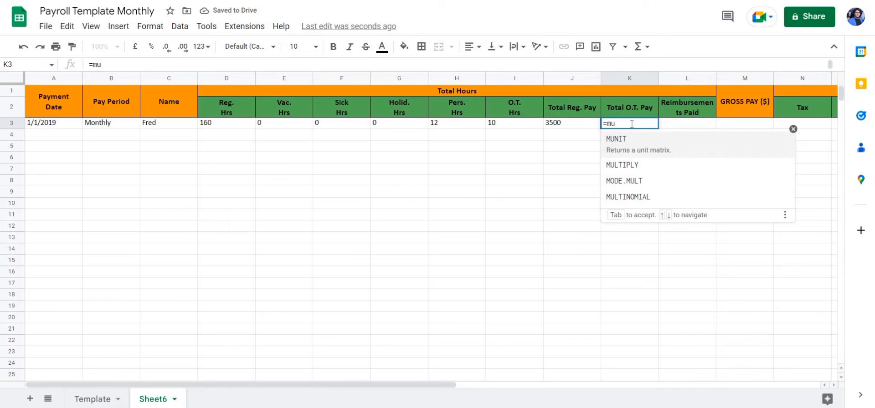
key(Down)
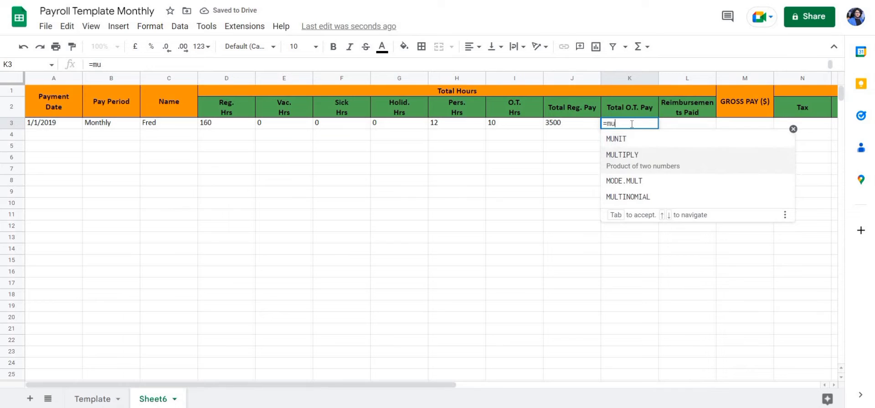
key(Tab)
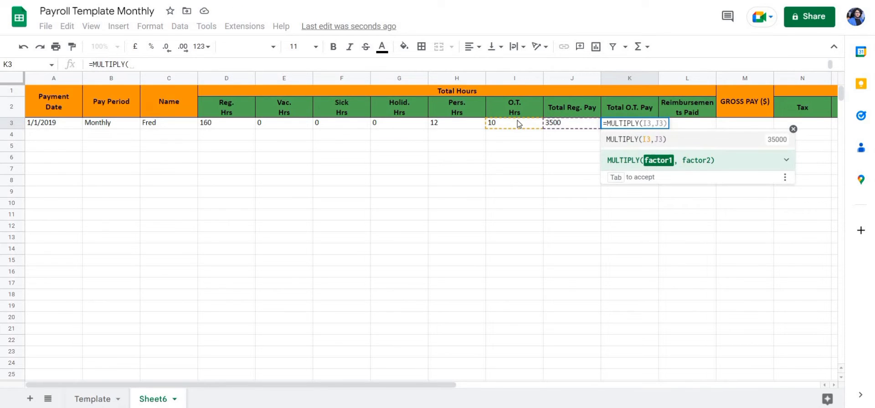
click(528, 121)
text(,)
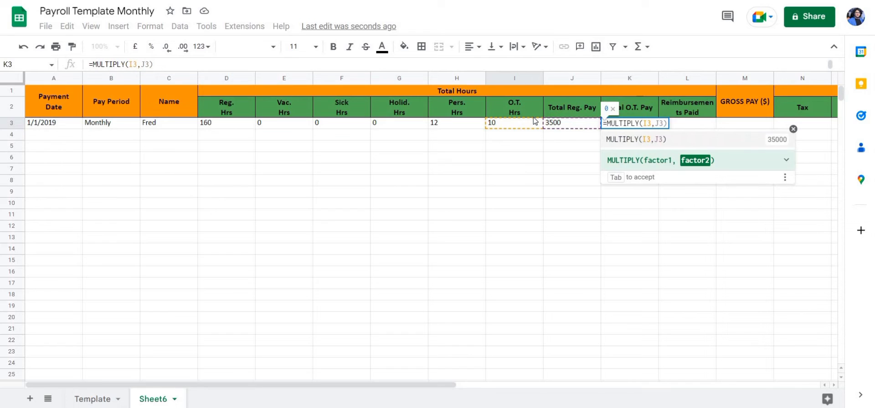
text(55)
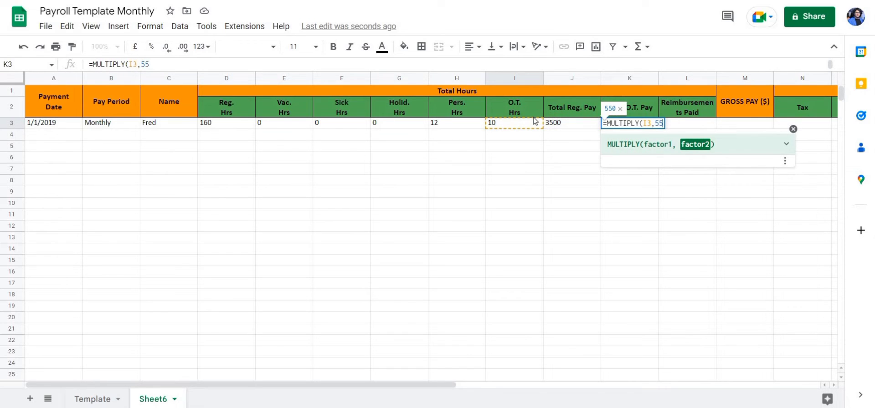
text())
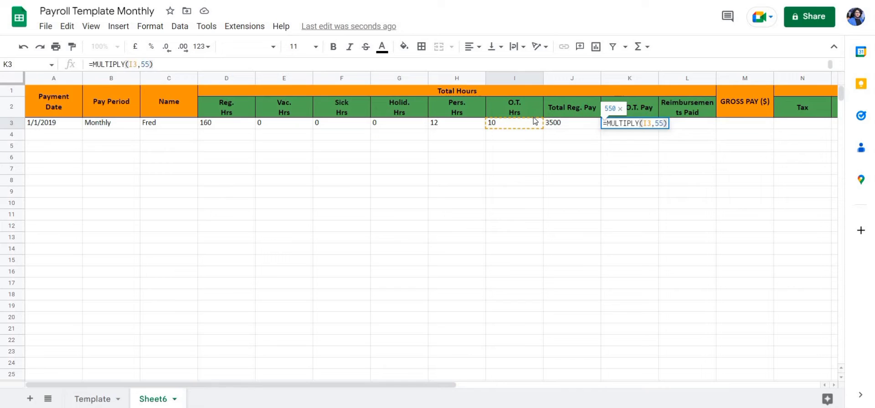
key(Return)
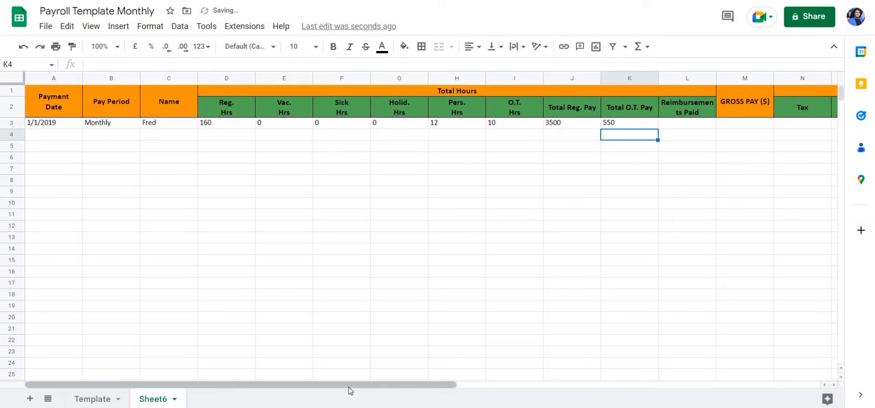
drag(350, 390, 438, 387)
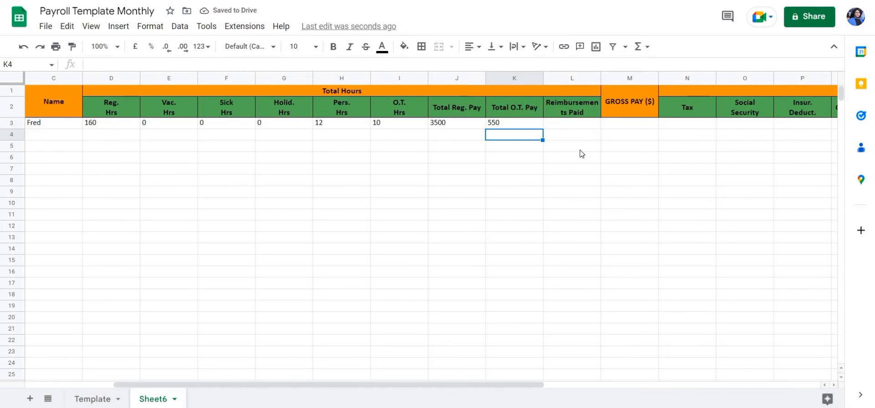
Put a dash in reimbursements cell L3 to mark none
click(575, 126)
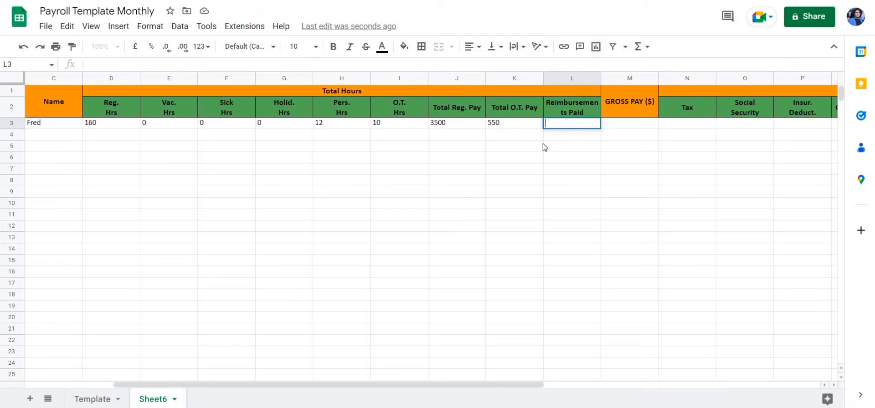
text(-)
key(Return)
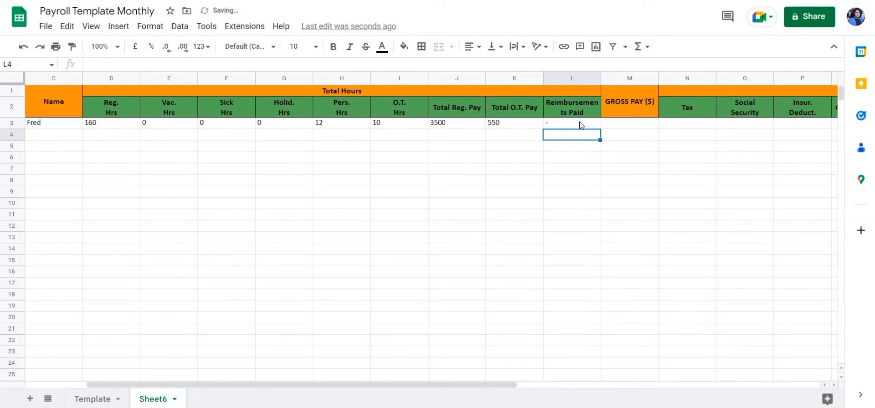
Enter =SUM(J3,K3) in M3 for a gross pay of 4050
double_click(621, 122)
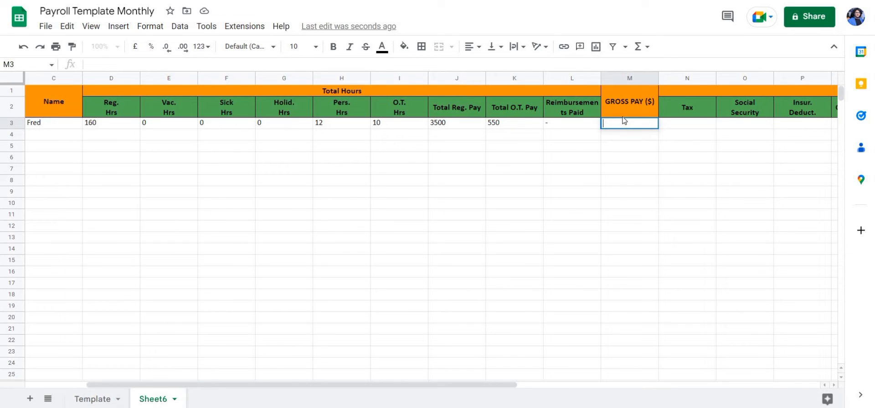
text(=)
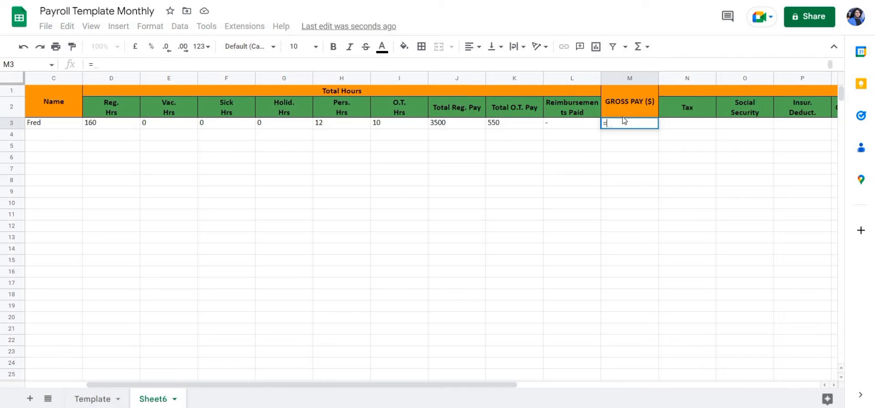
text(SUM()
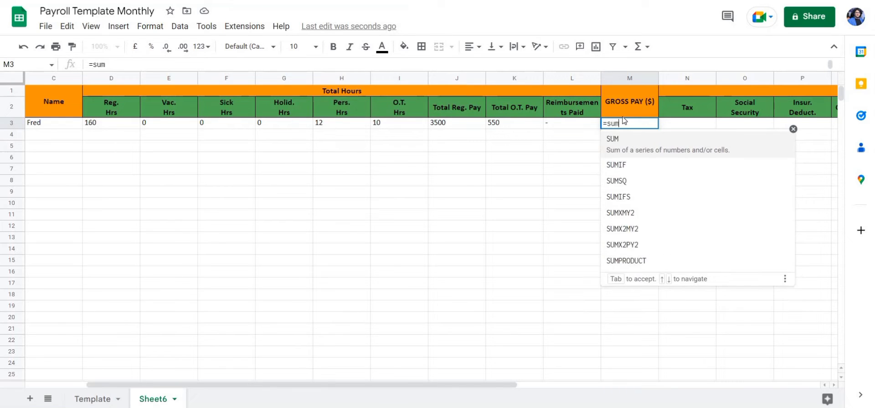
click(460, 124)
text(,)
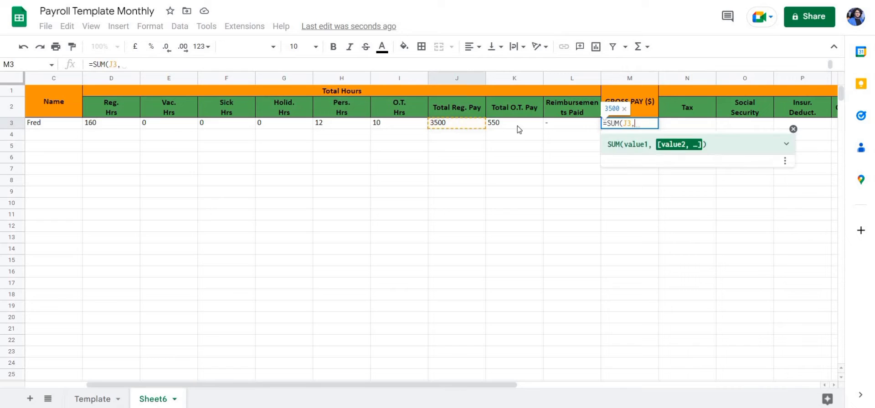
click(518, 124)
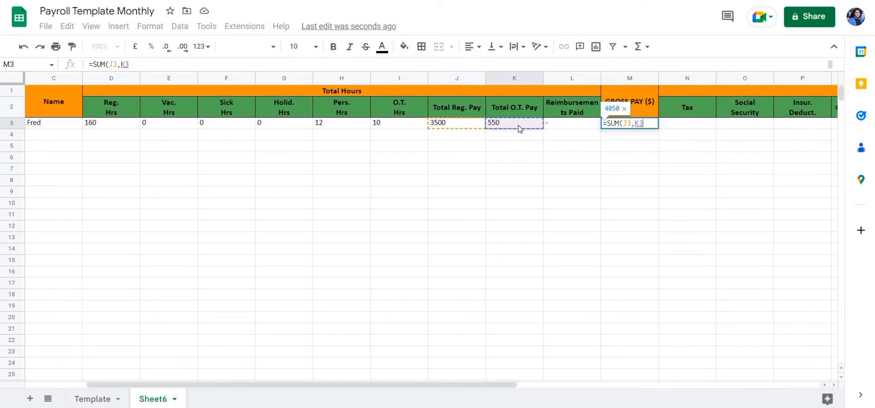
text())
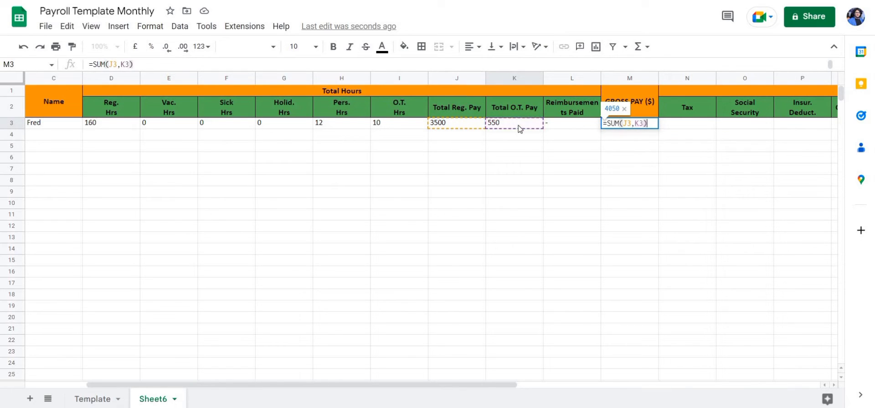
key(Return)
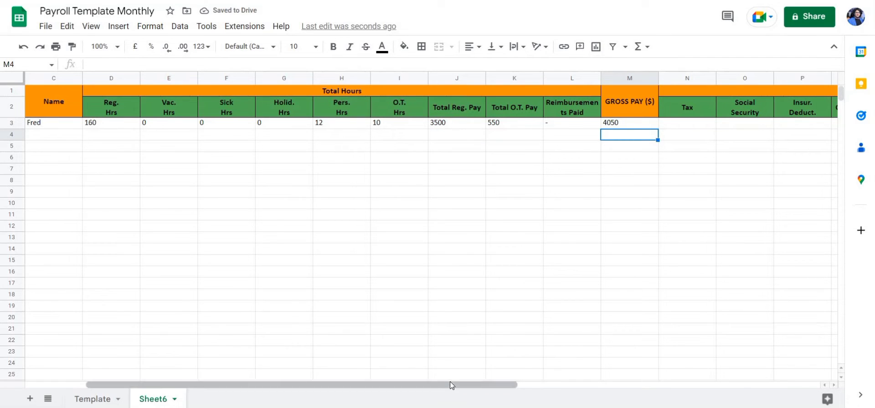
Enter the 0.24 tax rate in N3, removing a stray leading dot
drag(450, 384, 563, 385)
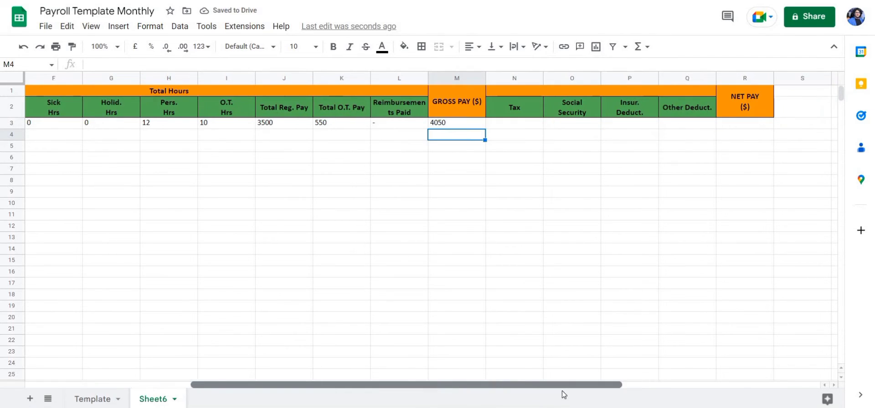
click(518, 126)
key(Tab)
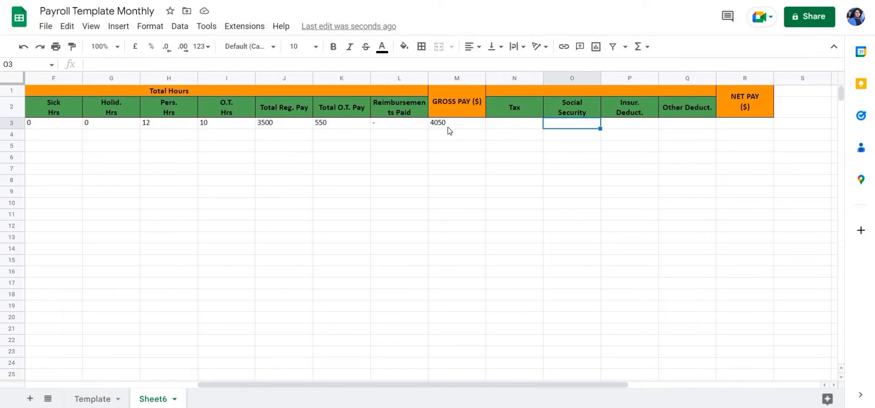
key(Left)
key(Left)
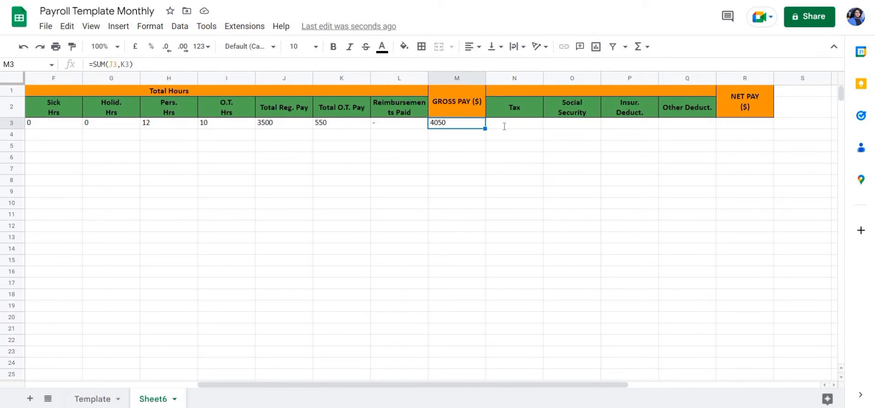
double_click(504, 127)
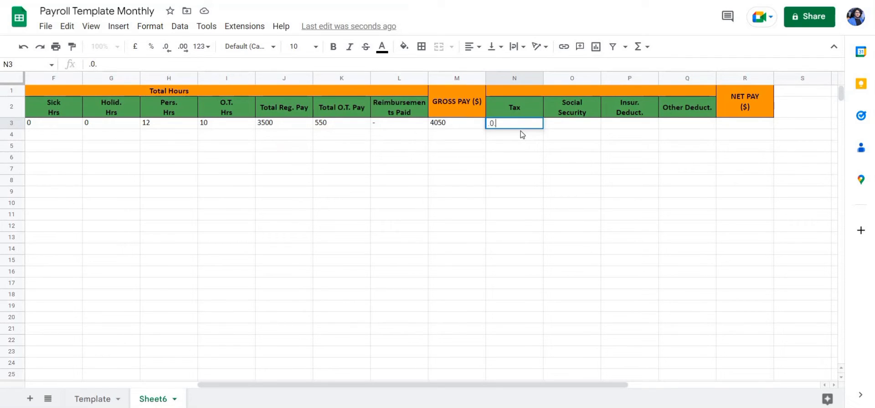
text(4)
key(Return)
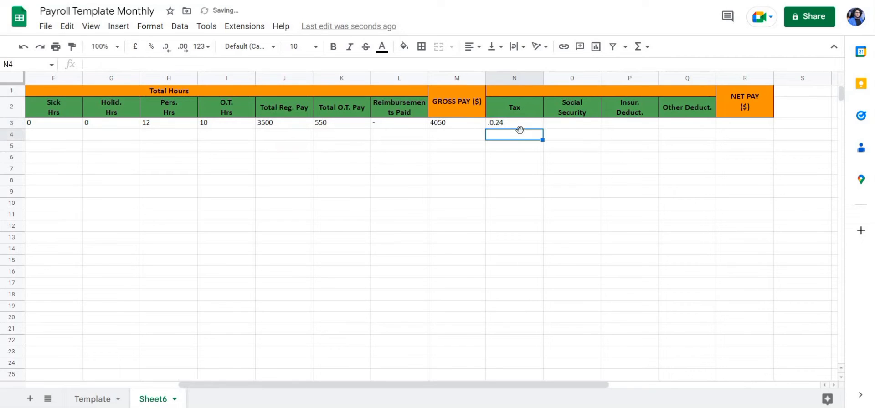
double_click(494, 123)
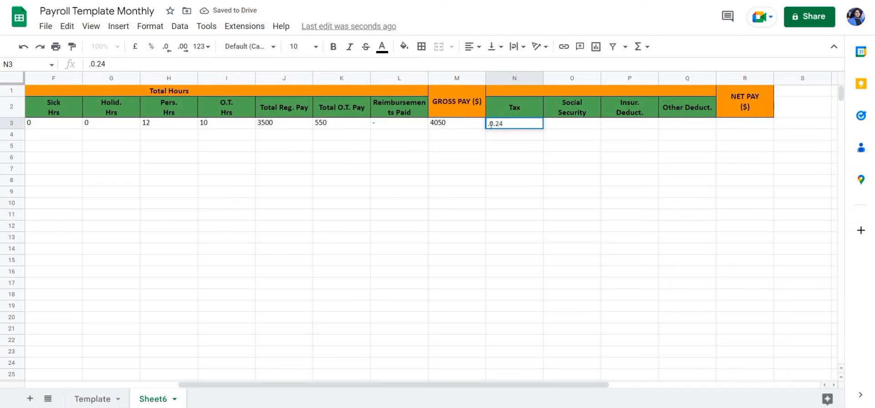
key(Home)
key(Delete)
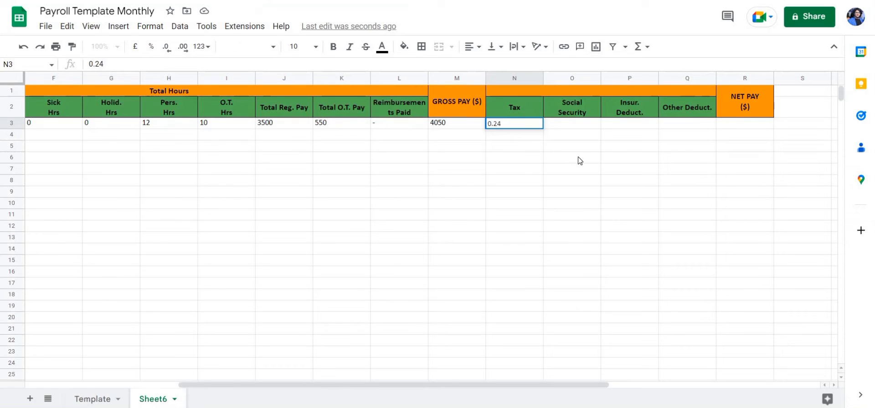
click(526, 145)
click(516, 122)
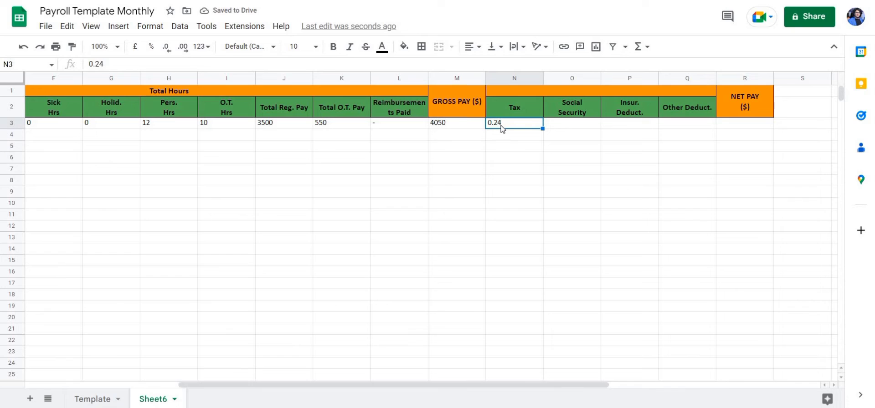
Format N3 as a percentage and enter 150 each in Social Security, Insurance and Other deductions
click(148, 47)
drag(480, 387, 487, 387)
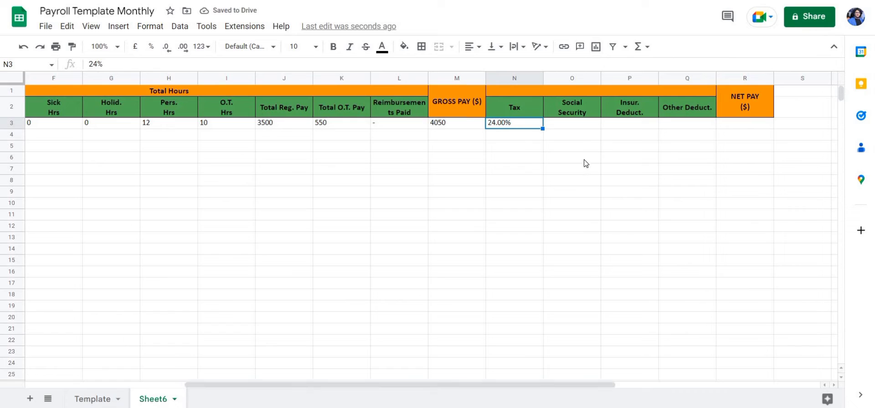
click(569, 124)
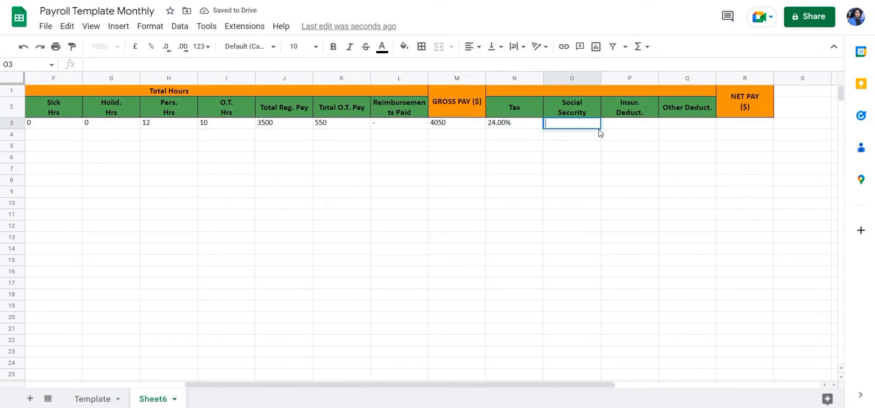
text(150)
double_click(639, 126)
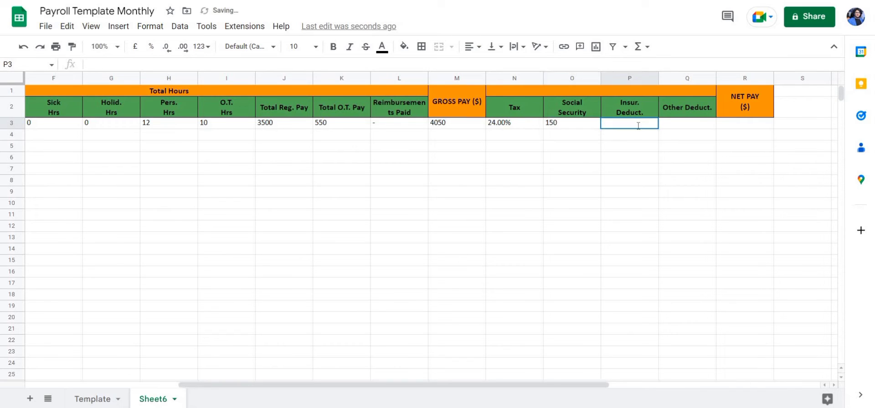
text(150)
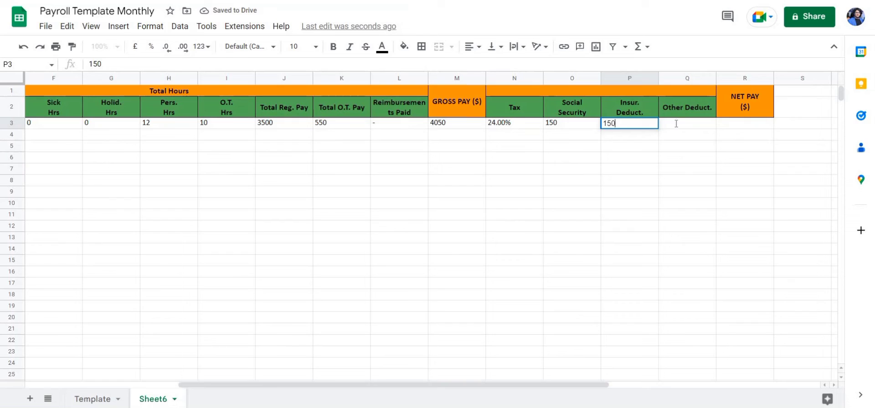
double_click(677, 124)
text(150)
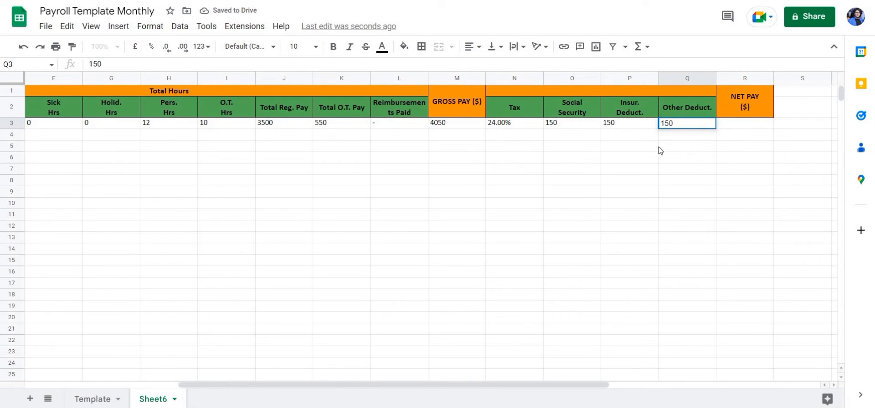
key(Return)
Start the R3 net pay formula as gross pay M3 minus M3 times tax rate N3
click(726, 126)
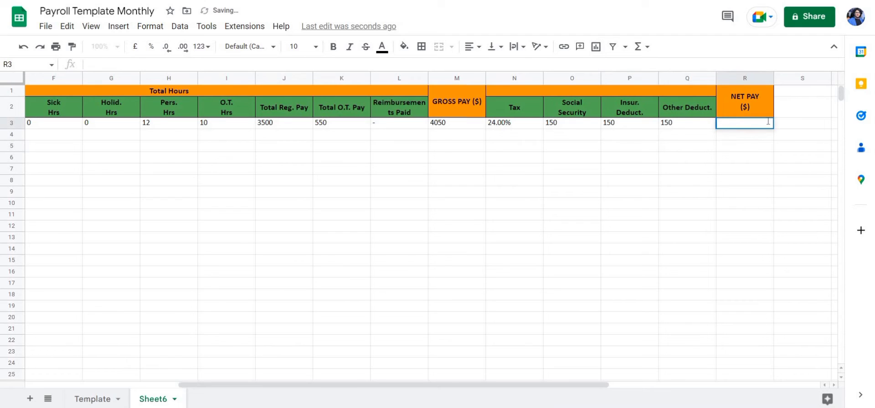
text(+)
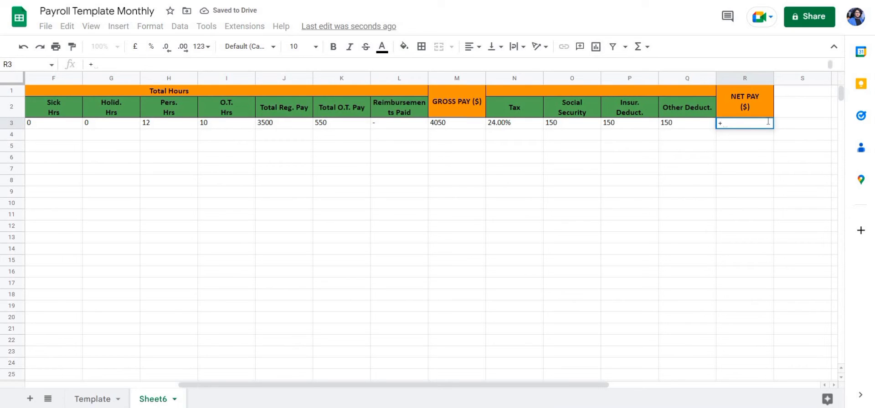
key(BackSpace)
text(=)
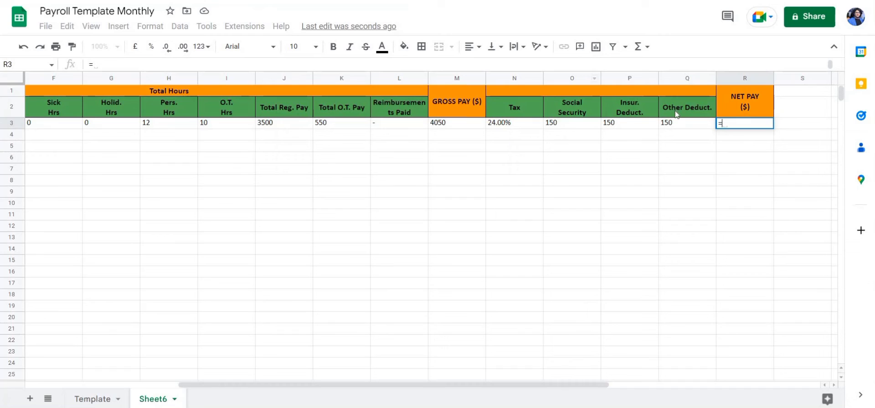
click(475, 126)
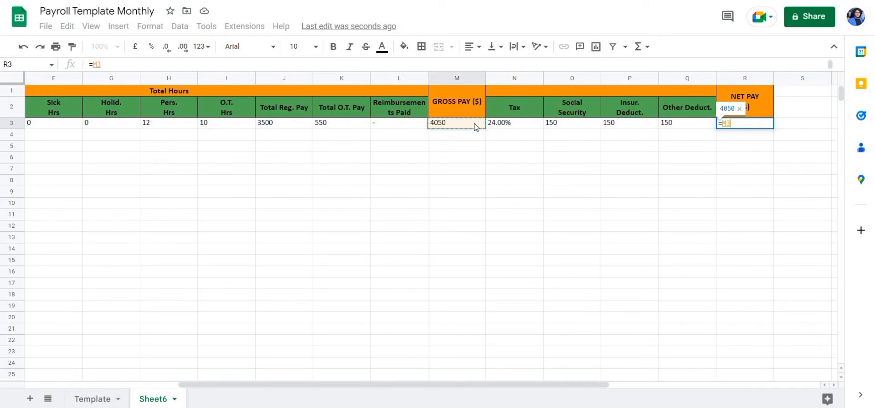
text(-)
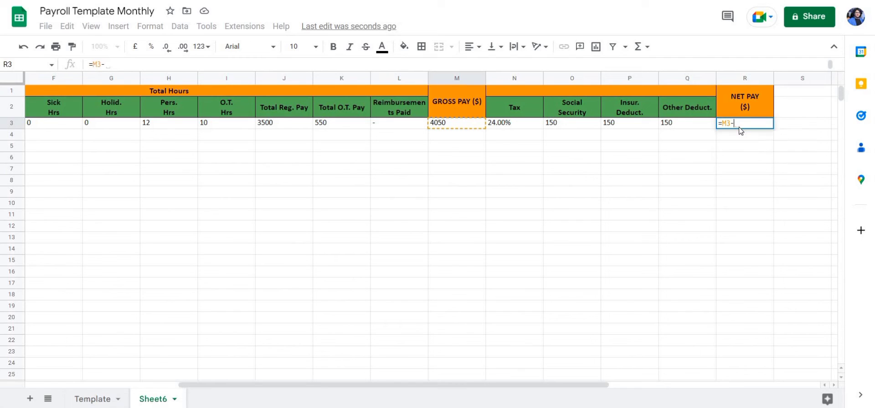
text(()
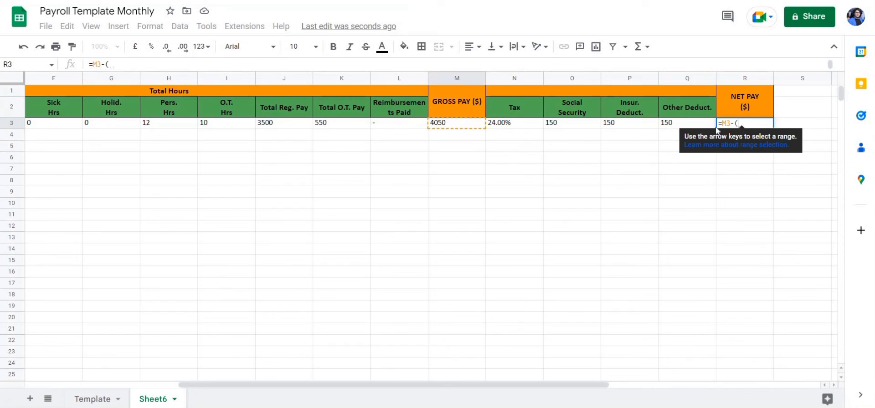
click(458, 126)
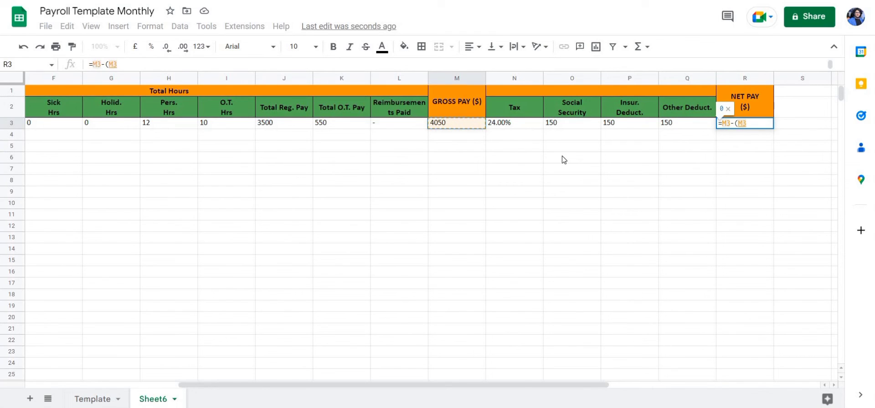
text(*)
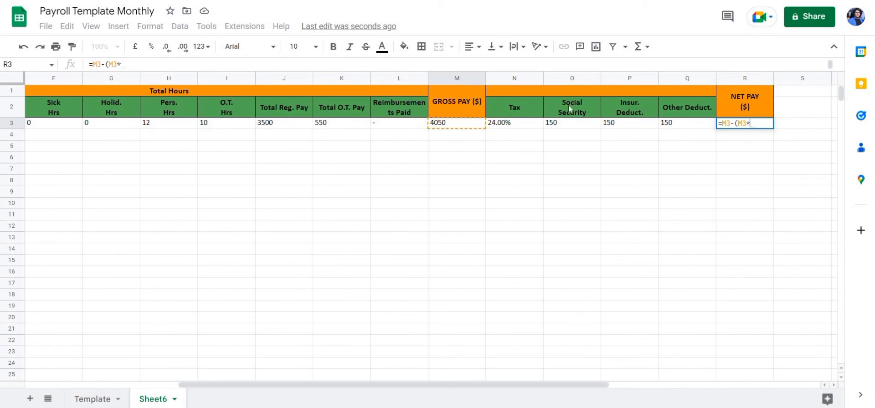
click(523, 121)
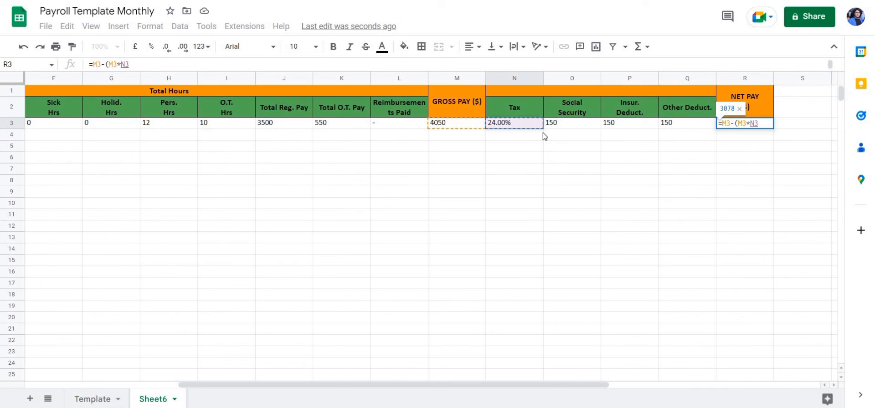
Subtract SUM(O3:Q3) and commit =(M3-(M3*N3))-SUM(O3:Q3), giving 2628
text())
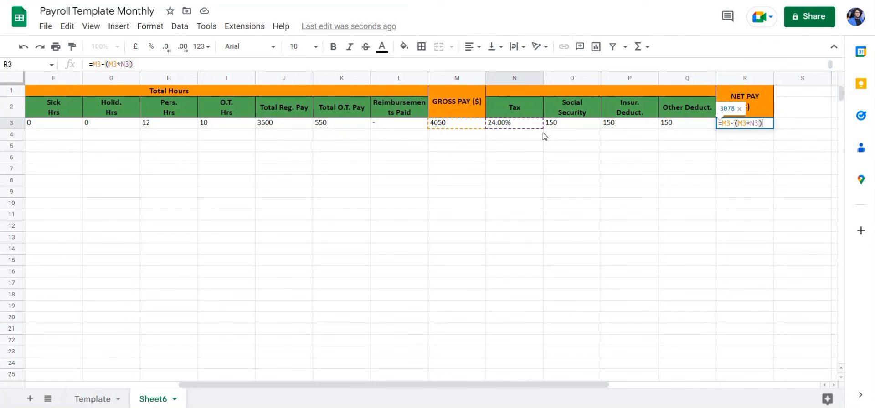
text(-)
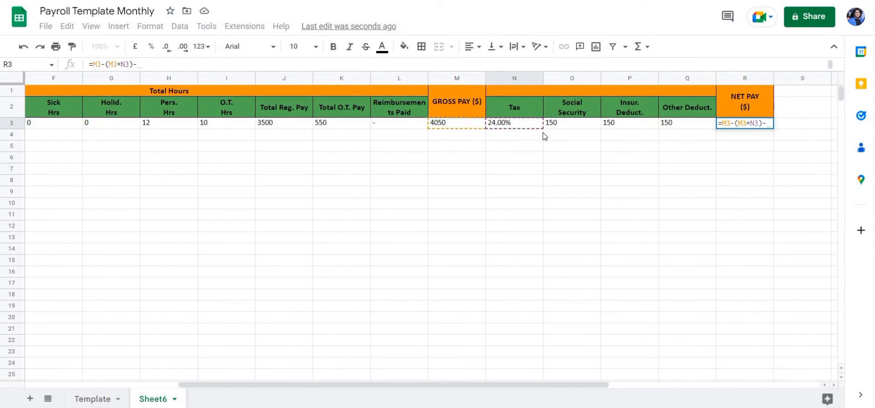
text(()
key(BackSpace)
text(sum)
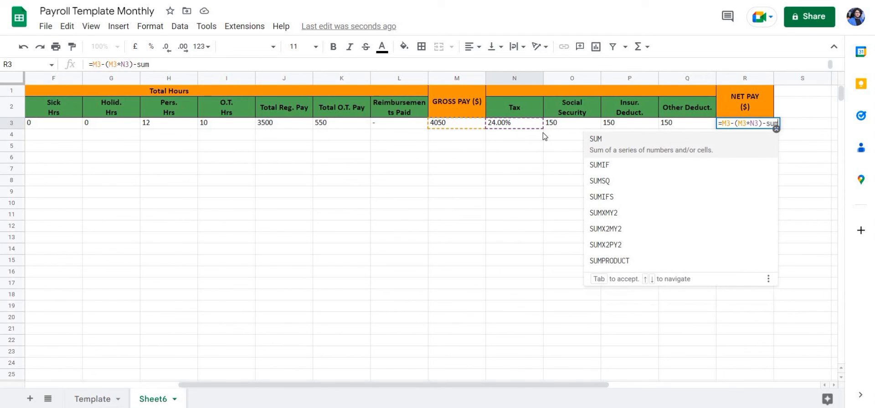
key(Tab)
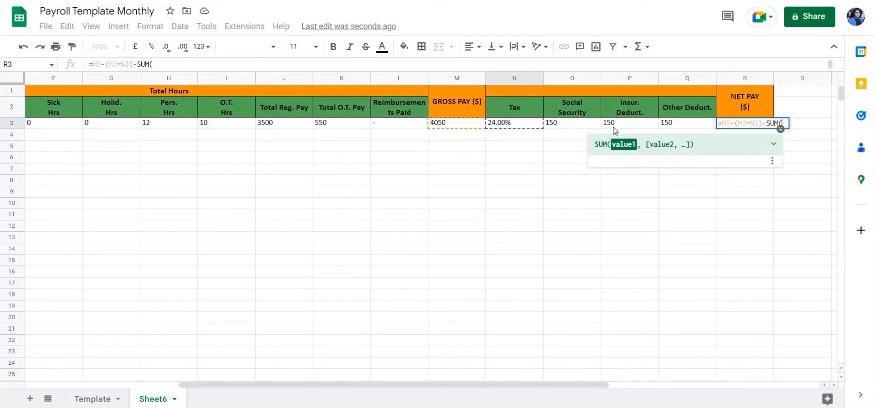
drag(592, 127, 671, 126)
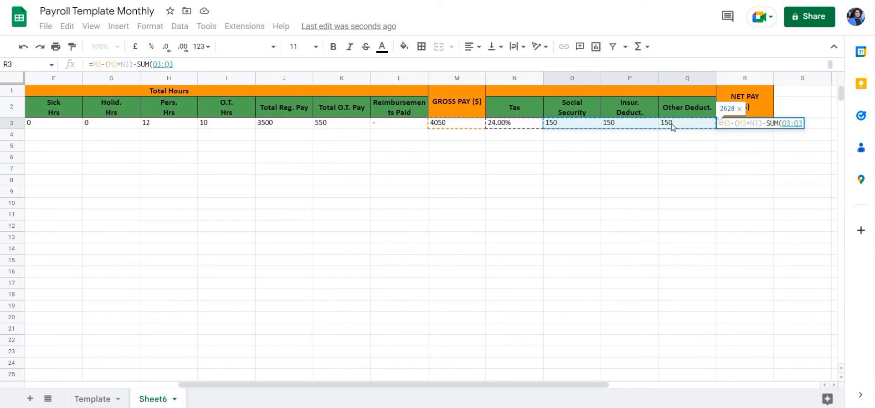
text()-SUM)
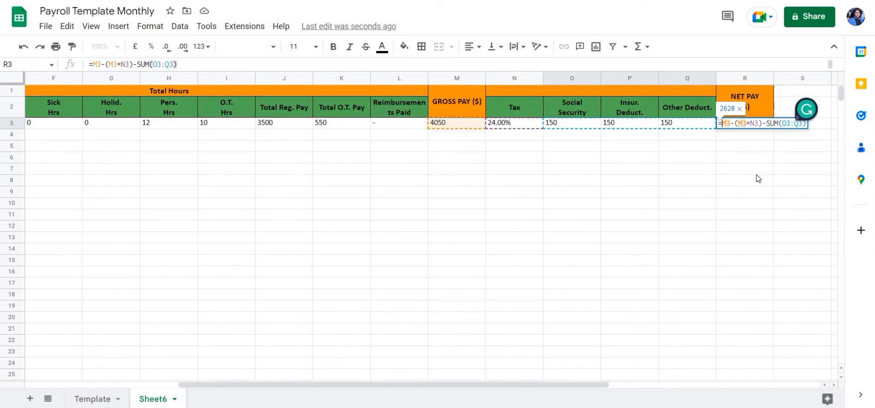
text(()
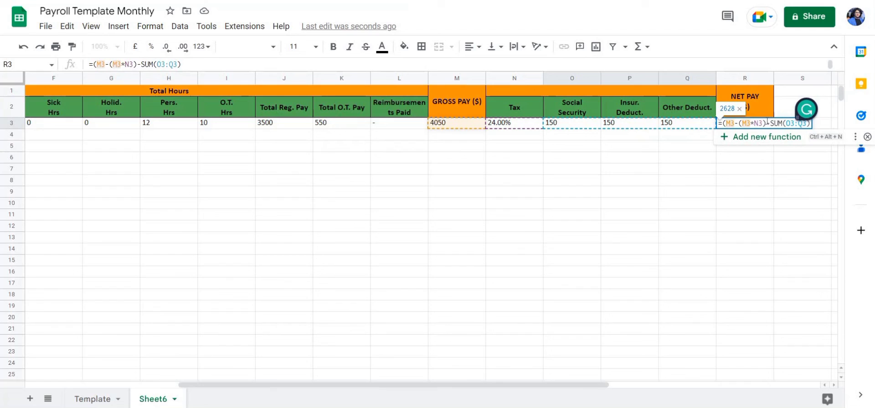
click(765, 123)
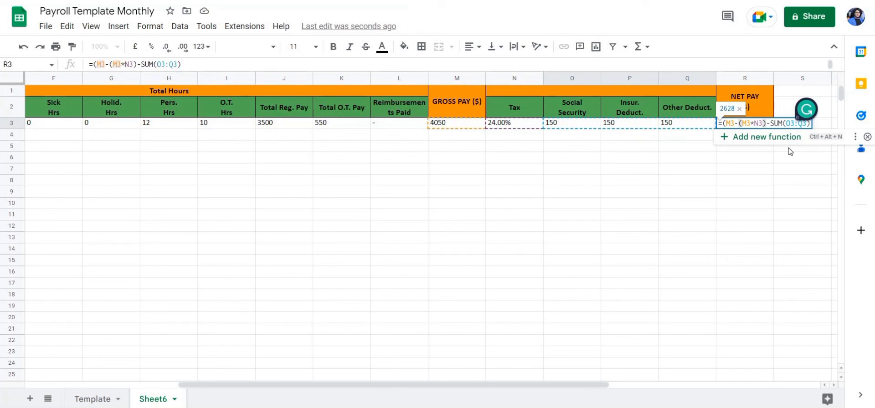
text())
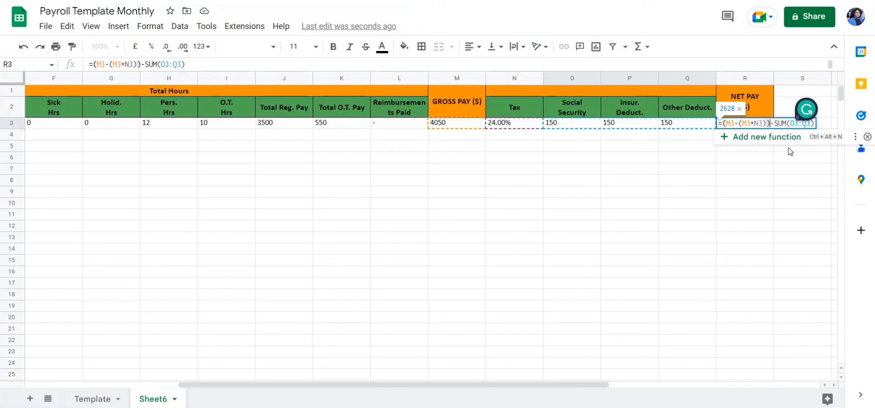
click(759, 123)
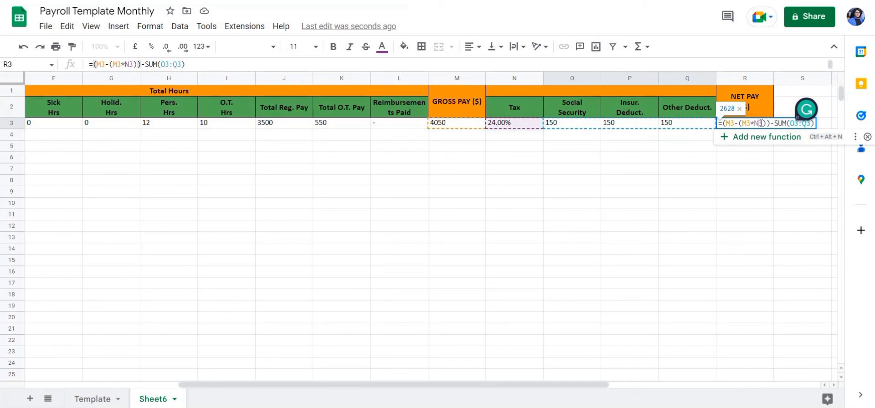
key(Return)
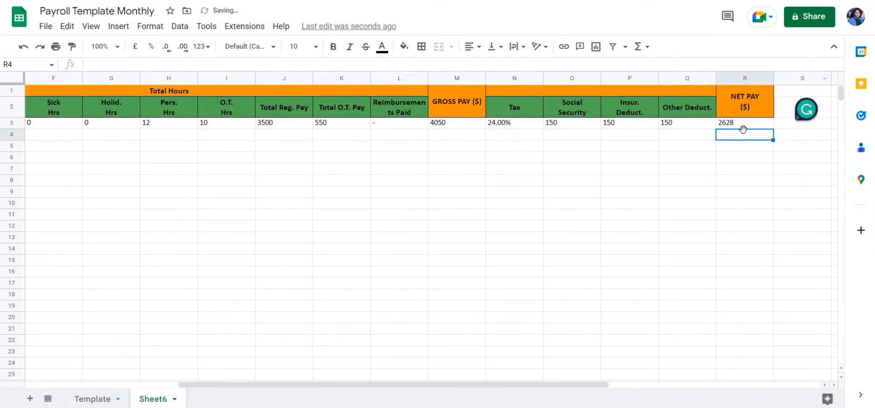
Highlight (M3*N3) in R3's formula to preview the 972 tax, then insert a Q5 reference
click(744, 124)
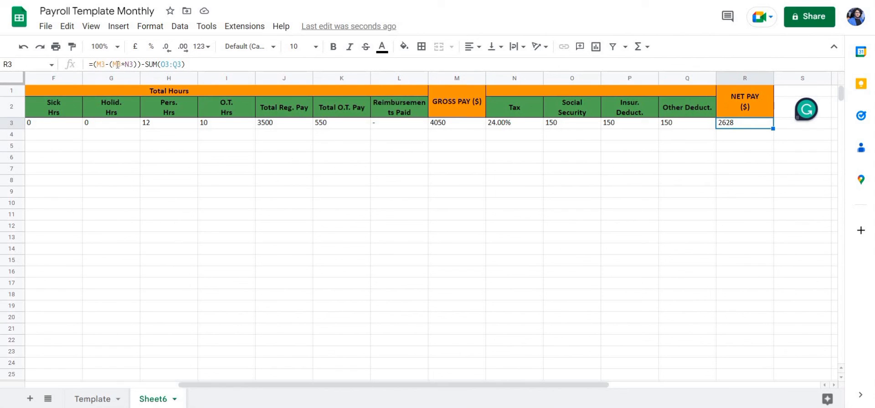
drag(110, 64, 133, 67)
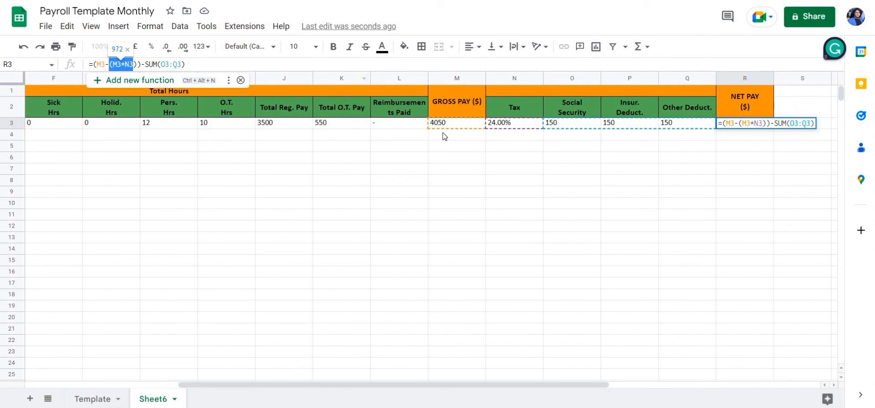
click(144, 65)
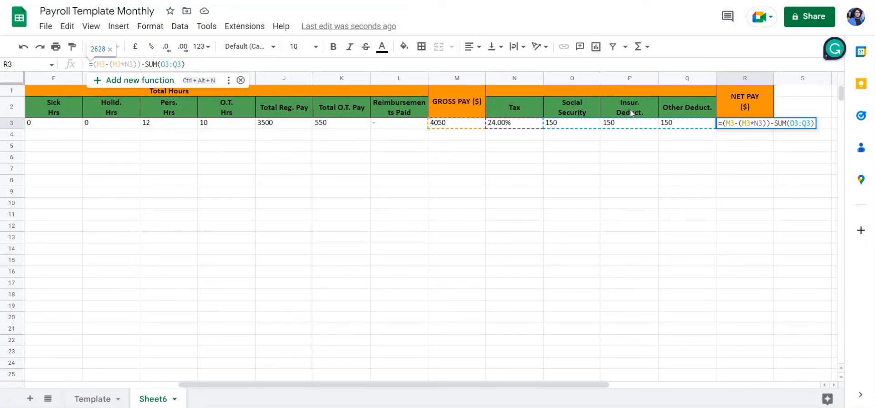
click(664, 148)
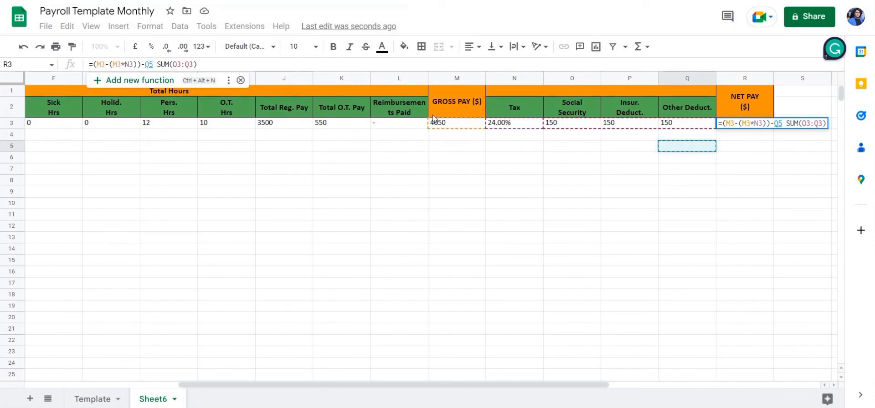